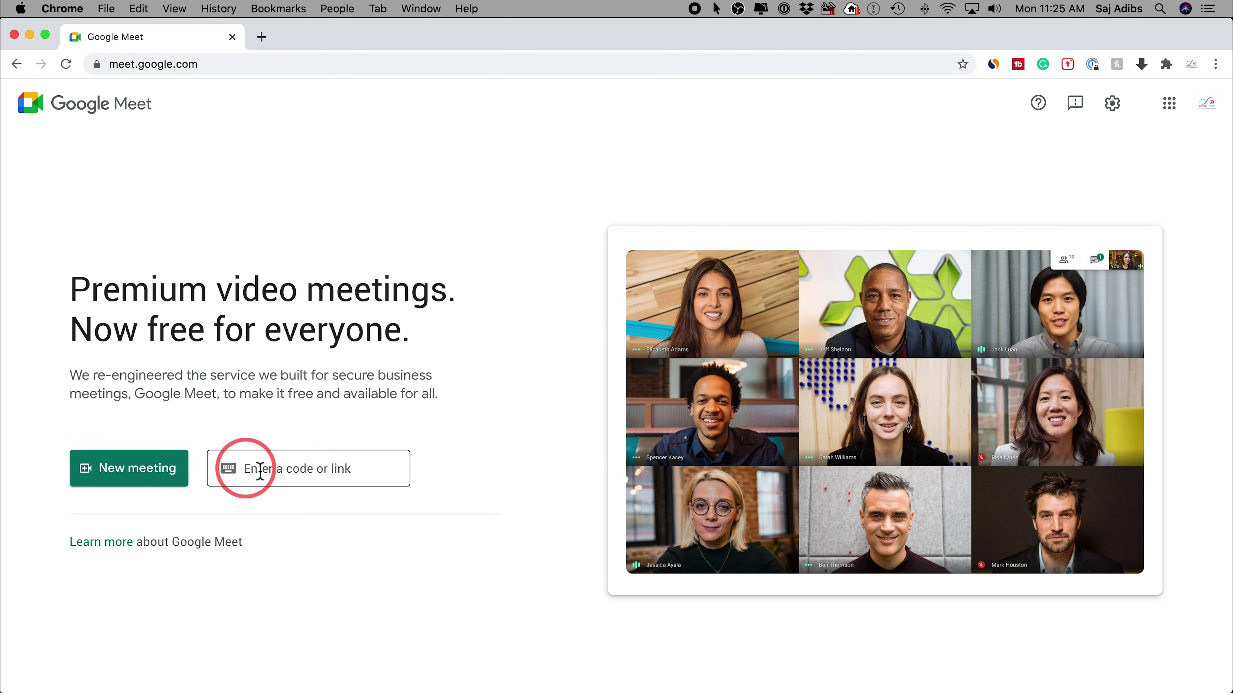
Start an instant meeting (ecr-irrt-zjm) from the New meeting menu to reach its live preview.
{"action": "left_click", "coordinate": [118, 470]}
{"action": "left_click", "coordinate": [127, 472]}
{"action": "left_click", "coordinate": [260, 481]}
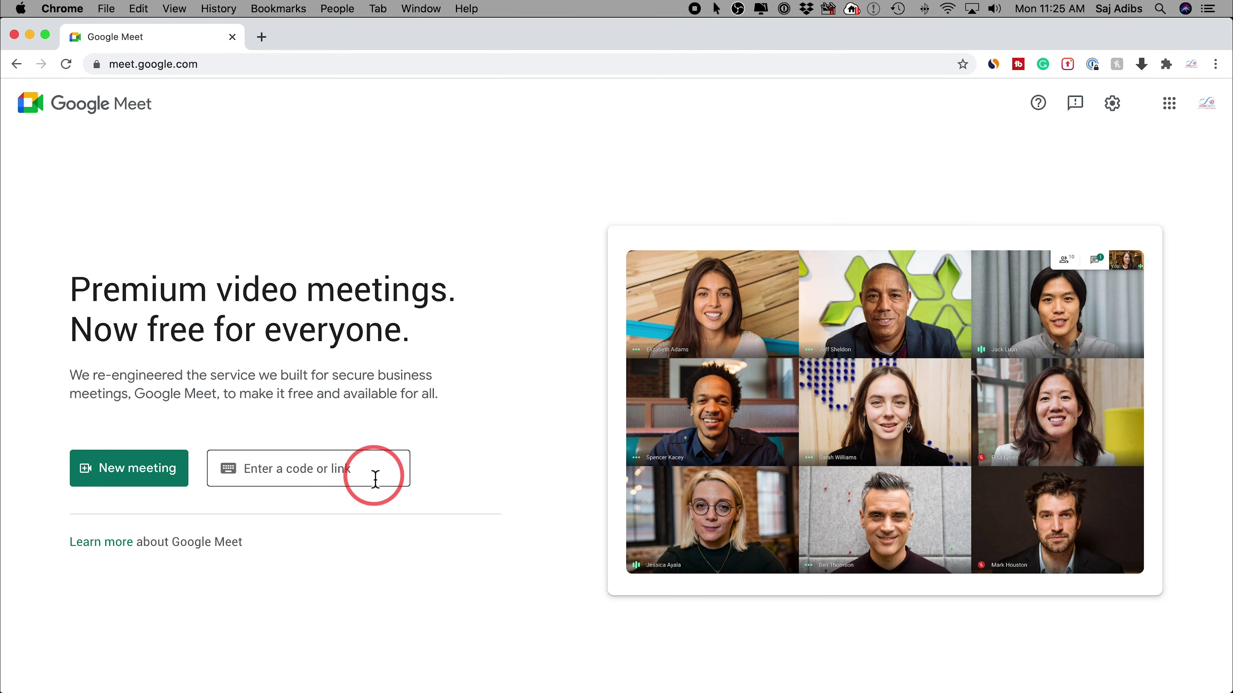
{"action": "left_click", "coordinate": [118, 471]}
{"action": "left_click", "coordinate": [181, 518]}
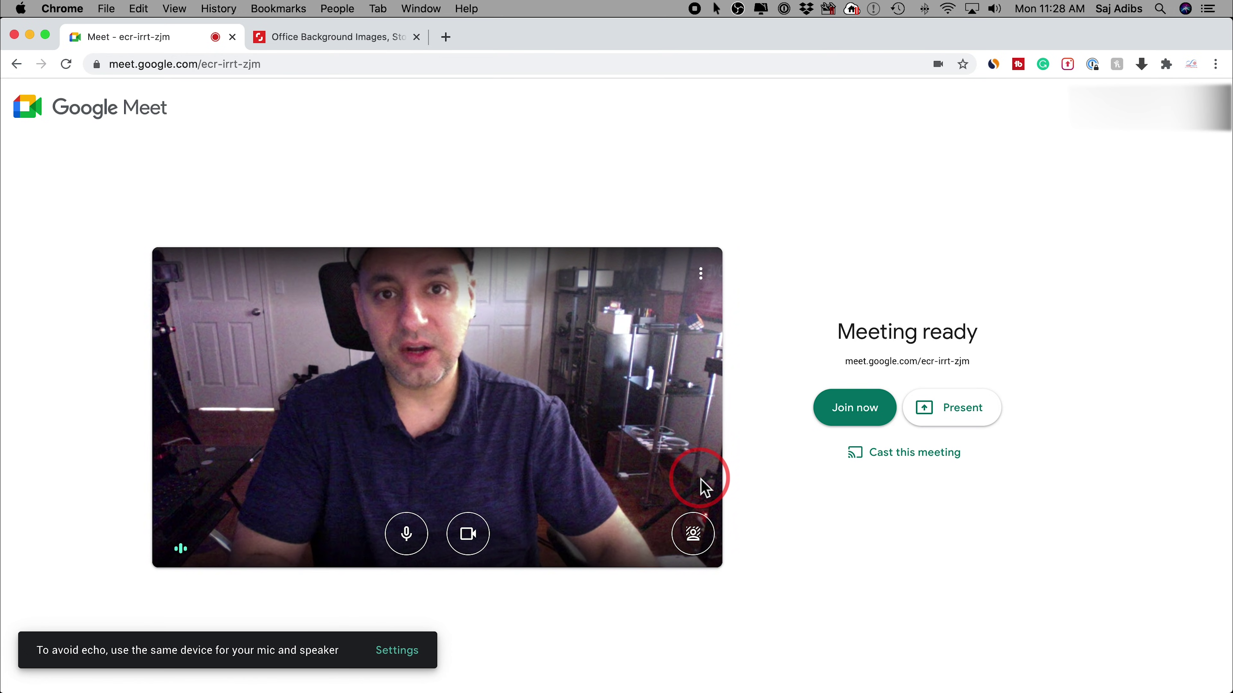
Toggle the microphone off and on, then try slight and strong background blur.
{"action": "left_click", "coordinate": [408, 556]}
{"action": "left_click", "coordinate": [408, 556]}
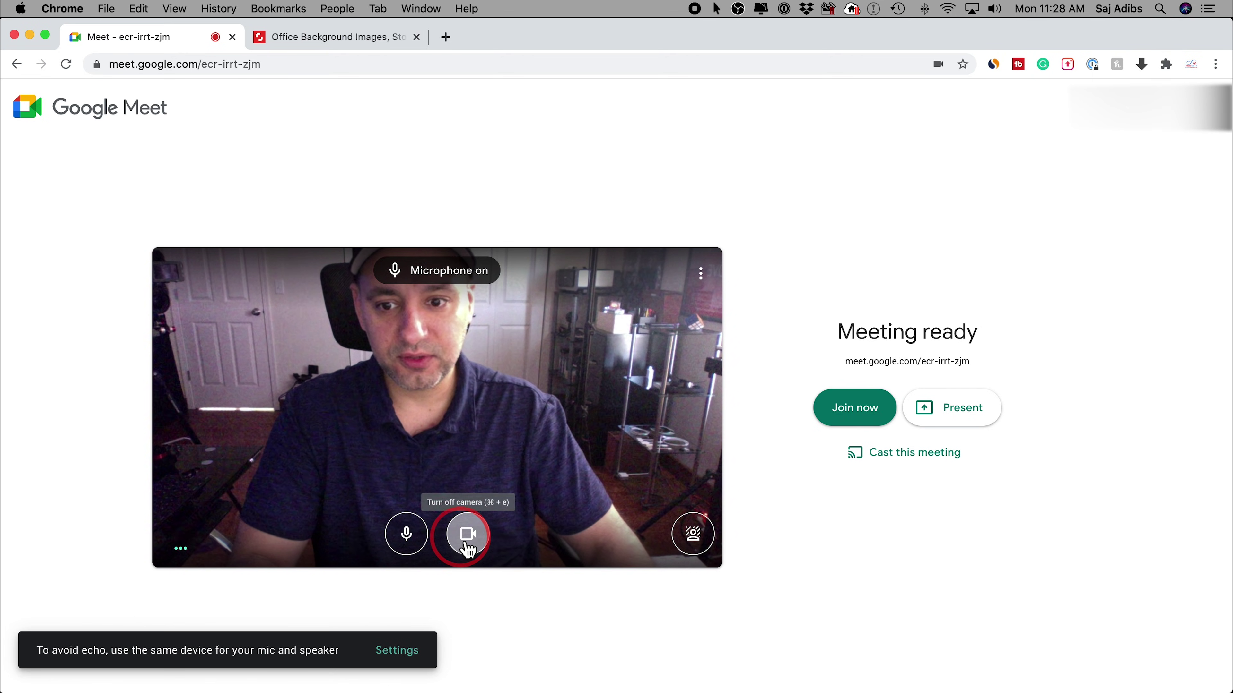
{"action": "left_click", "coordinate": [694, 534]}
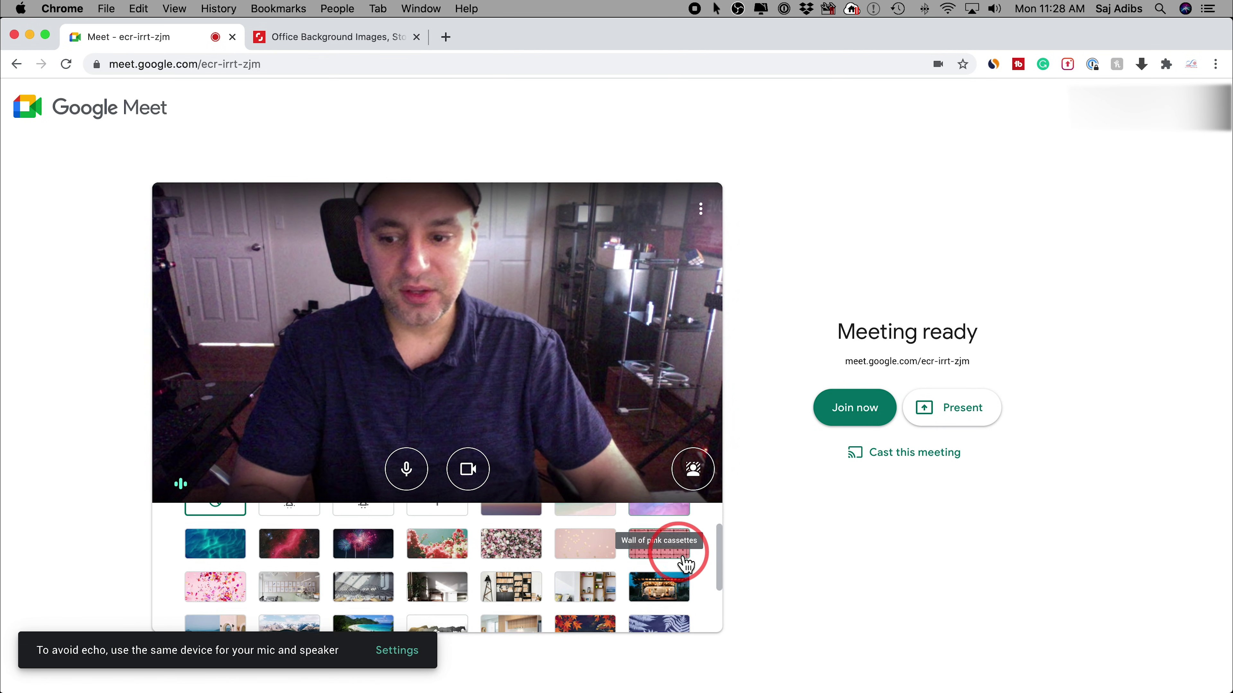
{"action": "scroll", "coordinate": [686, 564], "scroll_direction": "down", "scroll_amount": 1}
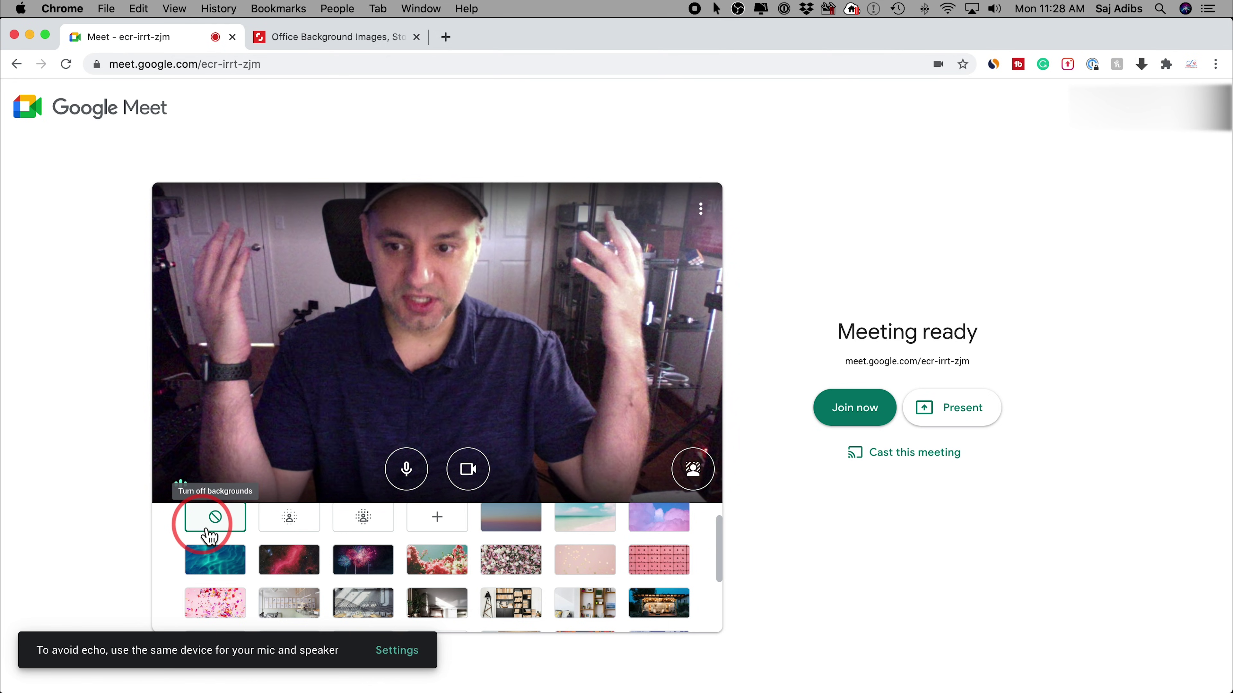
{"action": "left_click", "coordinate": [289, 529]}
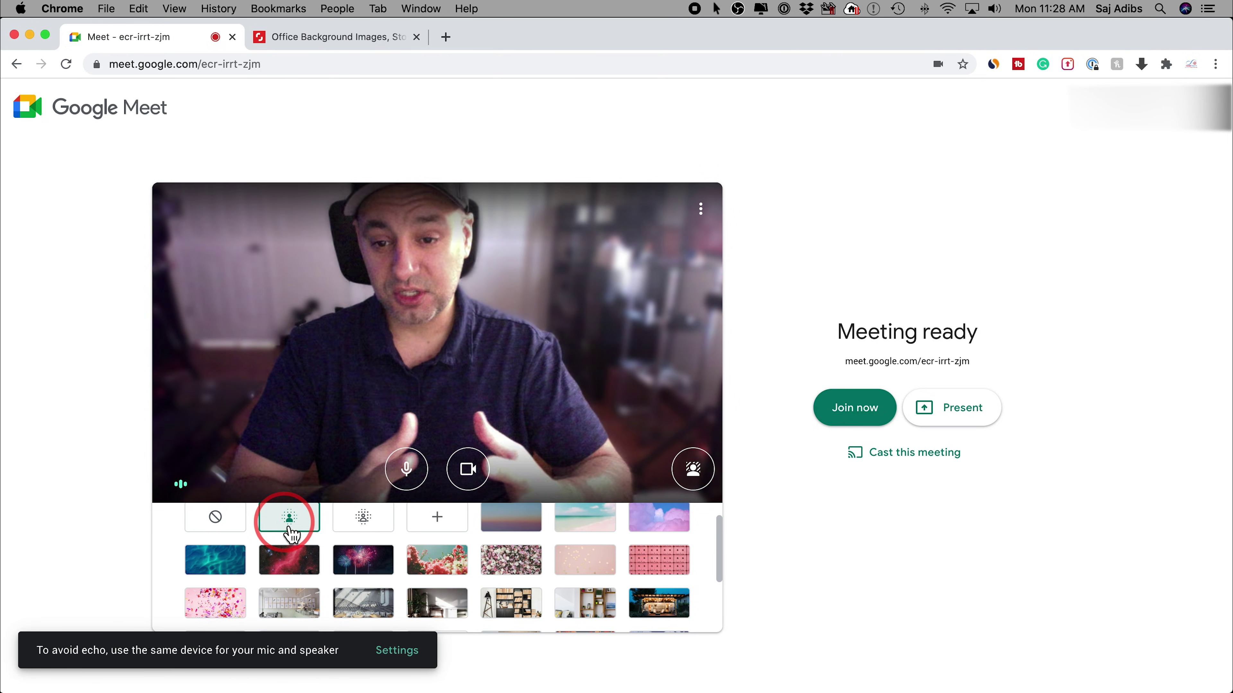
{"action": "left_click", "coordinate": [363, 530]}
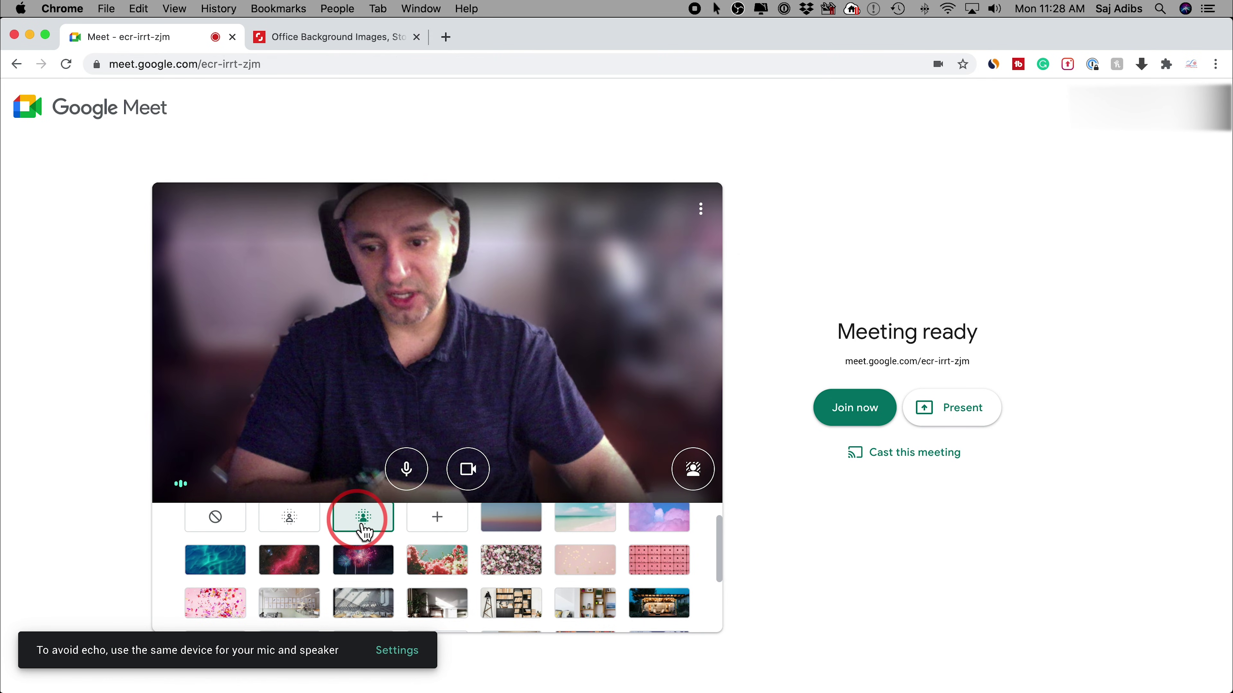
Try the cafe background, then settle on the blue water image as the background.
{"action": "scroll", "coordinate": [488, 548], "scroll_direction": "up", "scroll_amount": 1}
{"action": "scroll", "coordinate": [505, 558], "scroll_direction": "down", "scroll_amount": 2}
{"action": "left_click", "coordinate": [296, 602]}
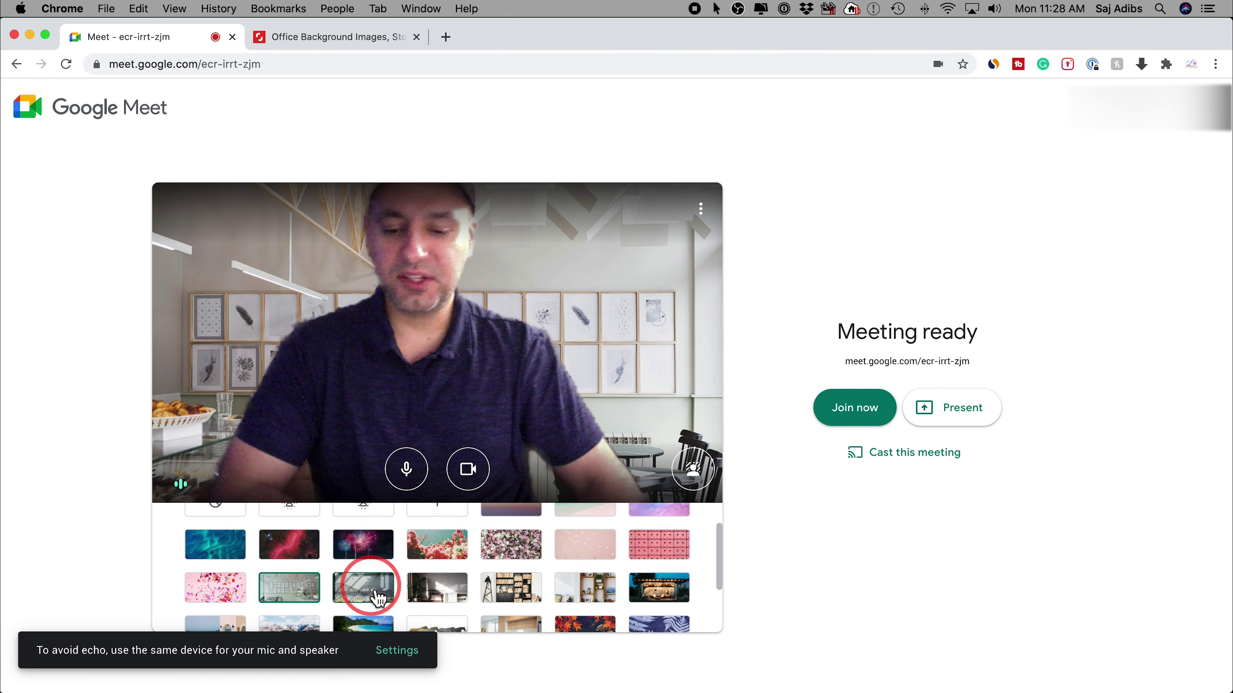
{"action": "left_click", "coordinate": [232, 552]}
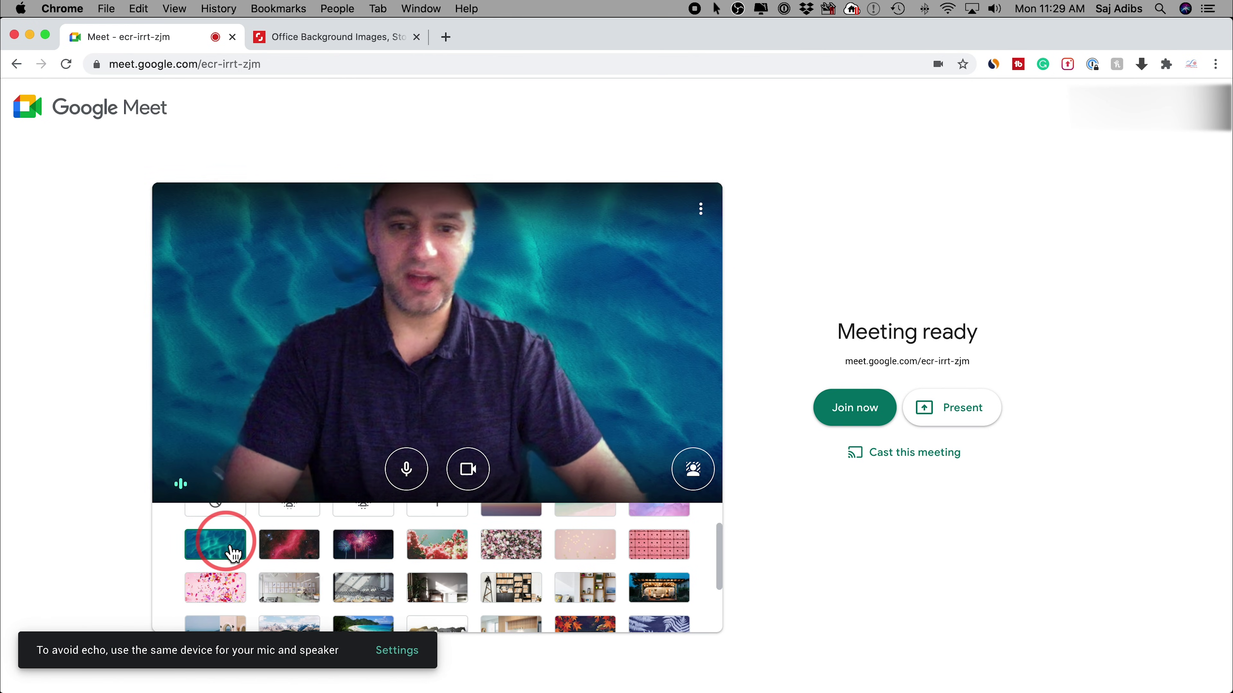
{"action": "scroll", "coordinate": [345, 559], "scroll_direction": "down", "scroll_amount": 1}
{"action": "scroll", "coordinate": [509, 568], "scroll_direction": "up", "scroll_amount": 3}
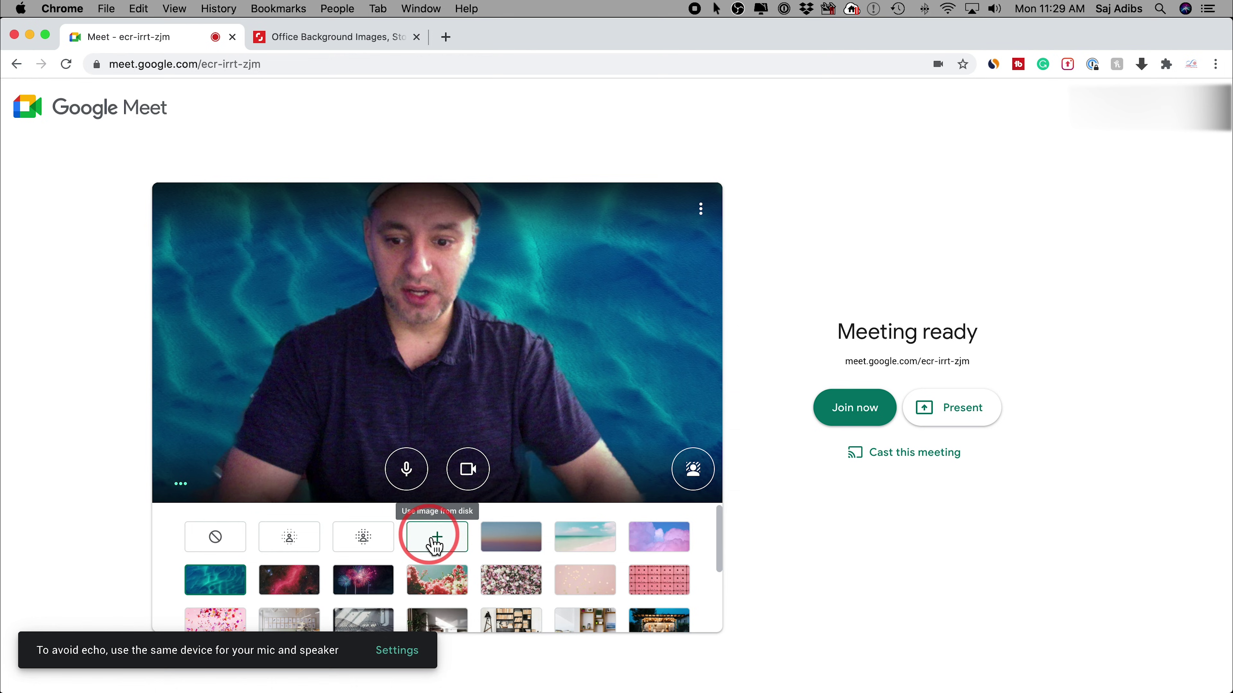
Preview Office 1.jpg and Office 2.jpg on the Desktop, then upload Office 2.jpg as the background.
{"action": "left_click", "coordinate": [441, 541]}
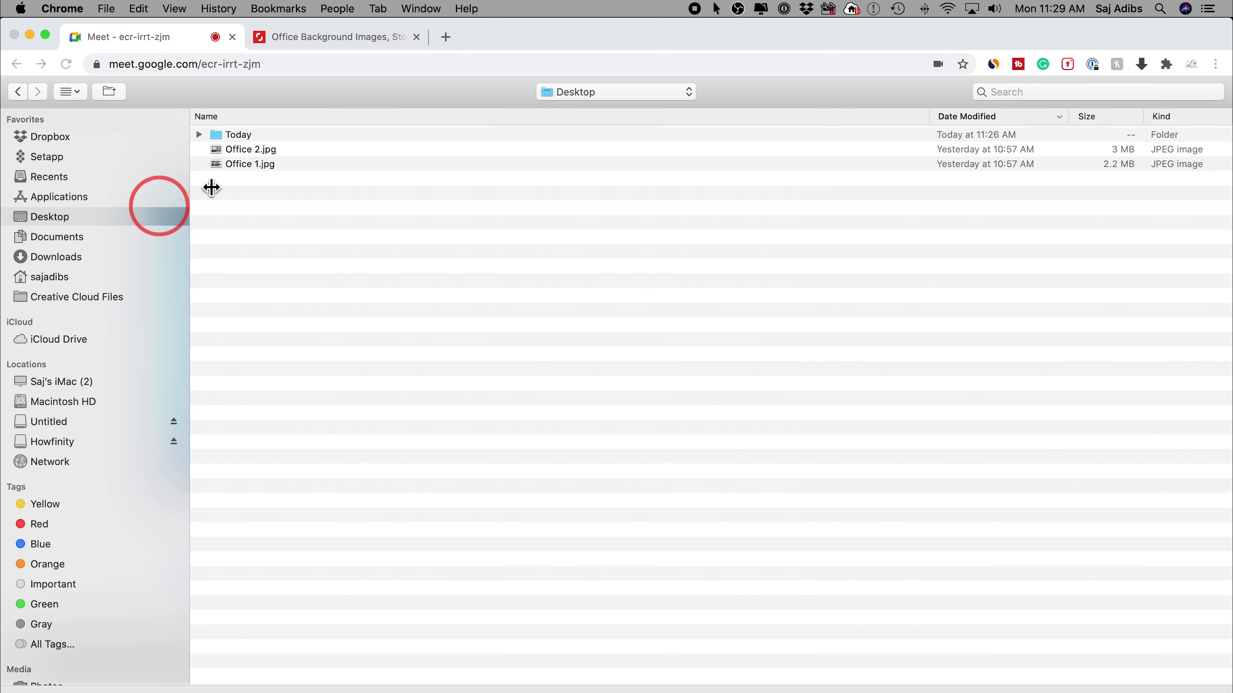
{"action": "left_click", "coordinate": [260, 164]}
{"action": "key", "text": "space"}
{"action": "key", "text": "Up"}
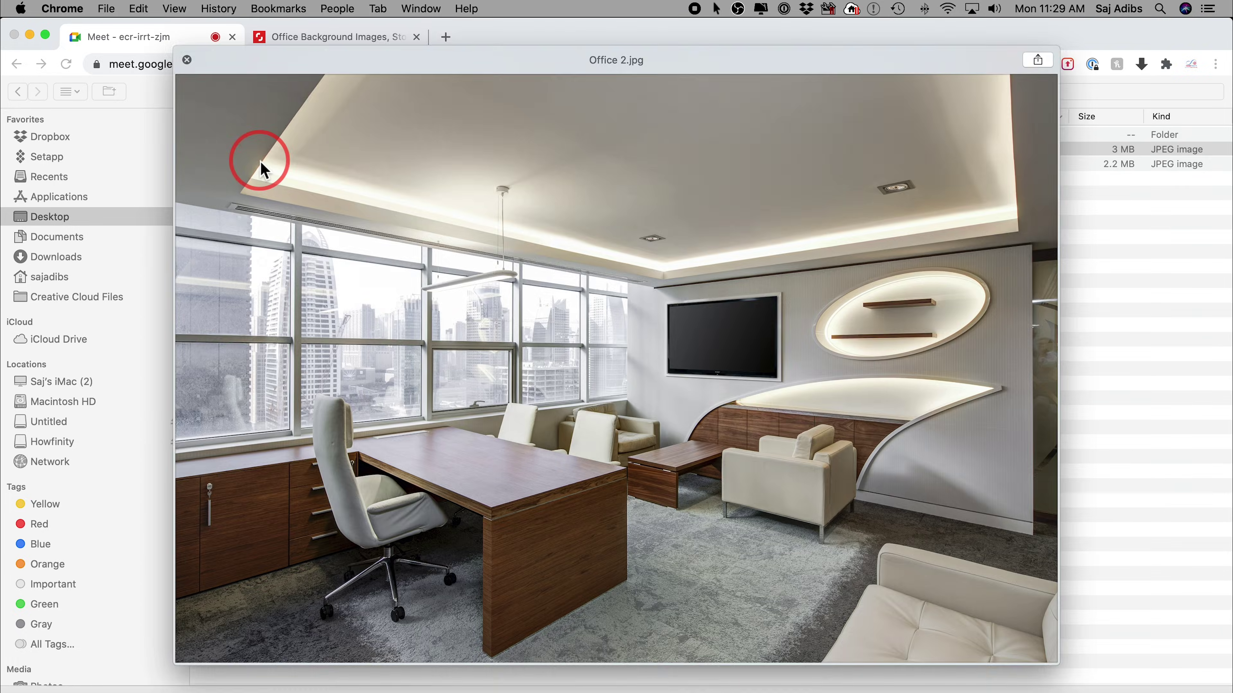
{"action": "key", "text": "space"}
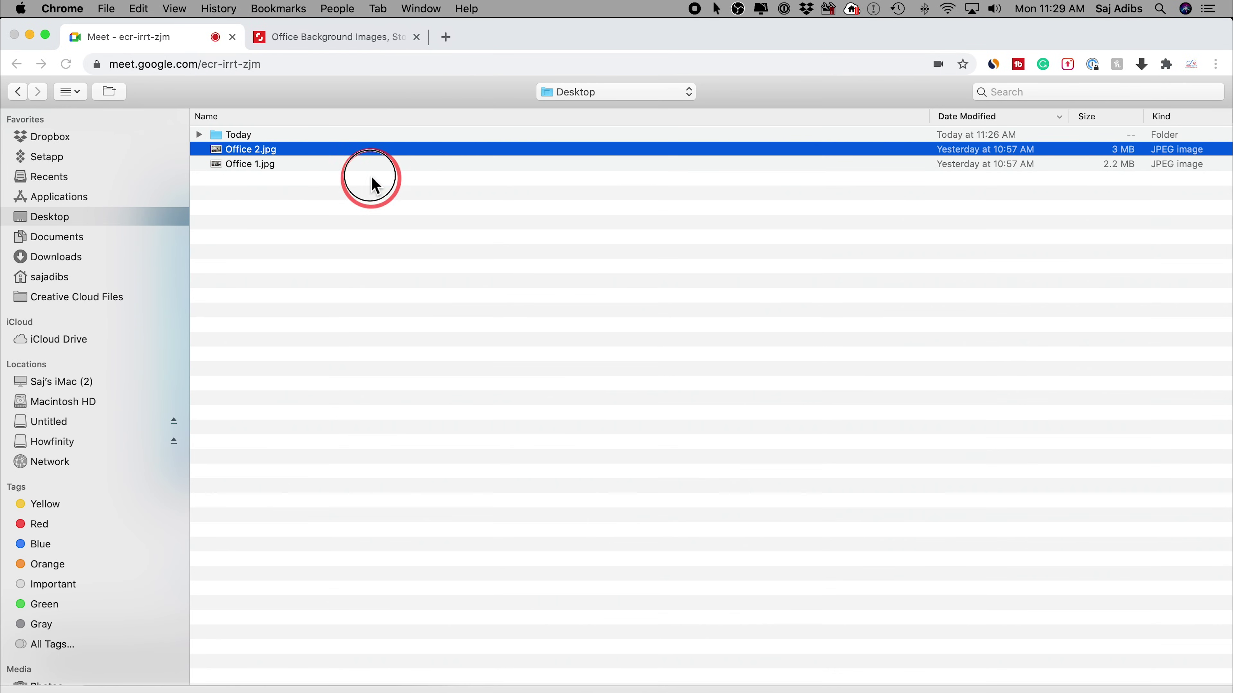
{"action": "double_click", "coordinate": [266, 151]}
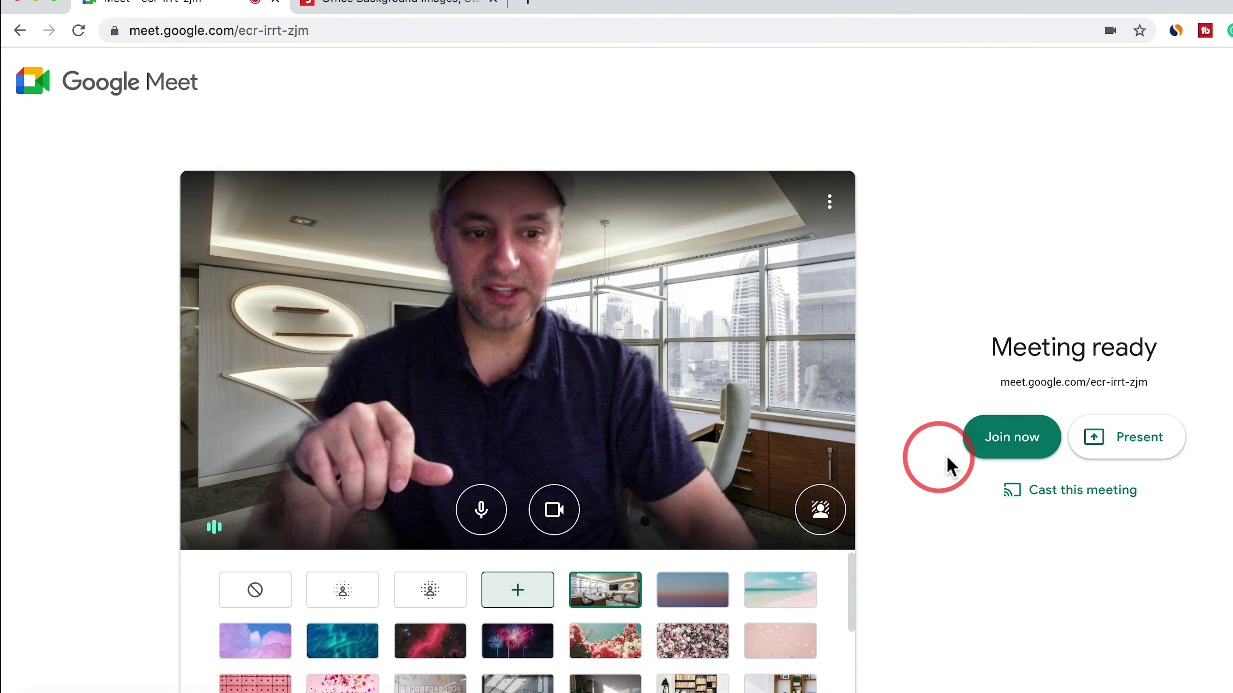
Join the meeting with the city-view office background applied.
{"action": "left_click", "coordinate": [1020, 451]}
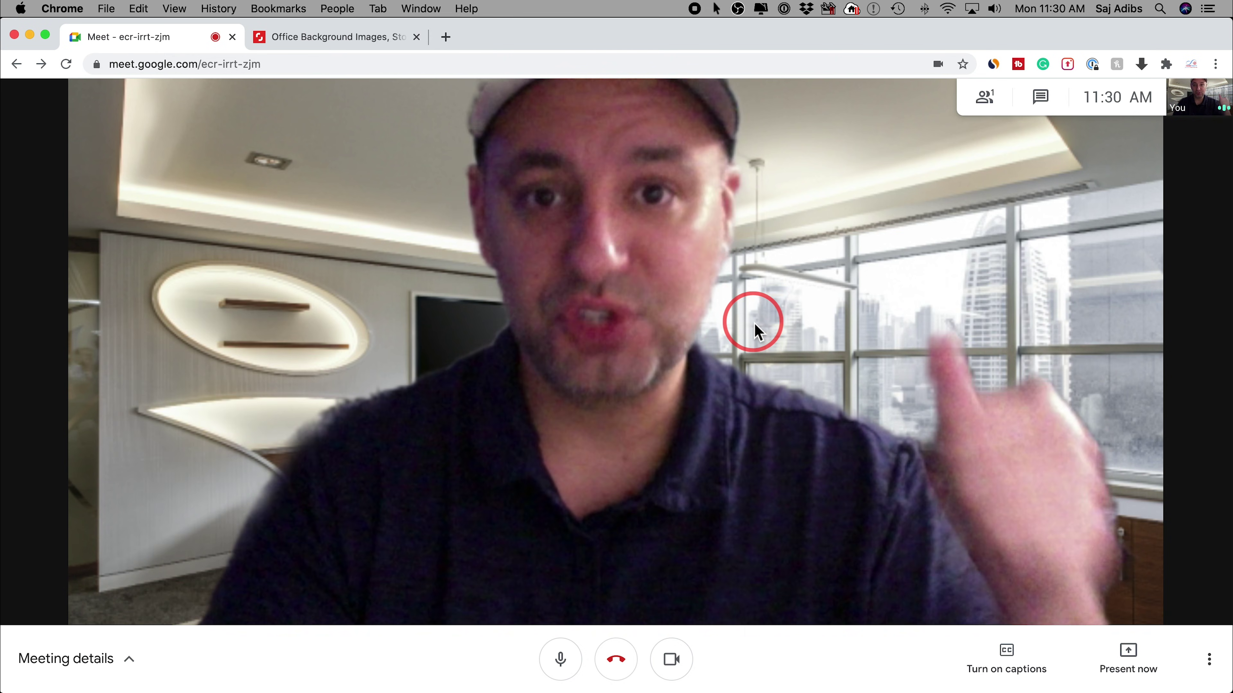
In the call, try no background and both blur levels, then upload Office 1.jpg as the background.
{"action": "left_click", "coordinate": [1209, 661]}
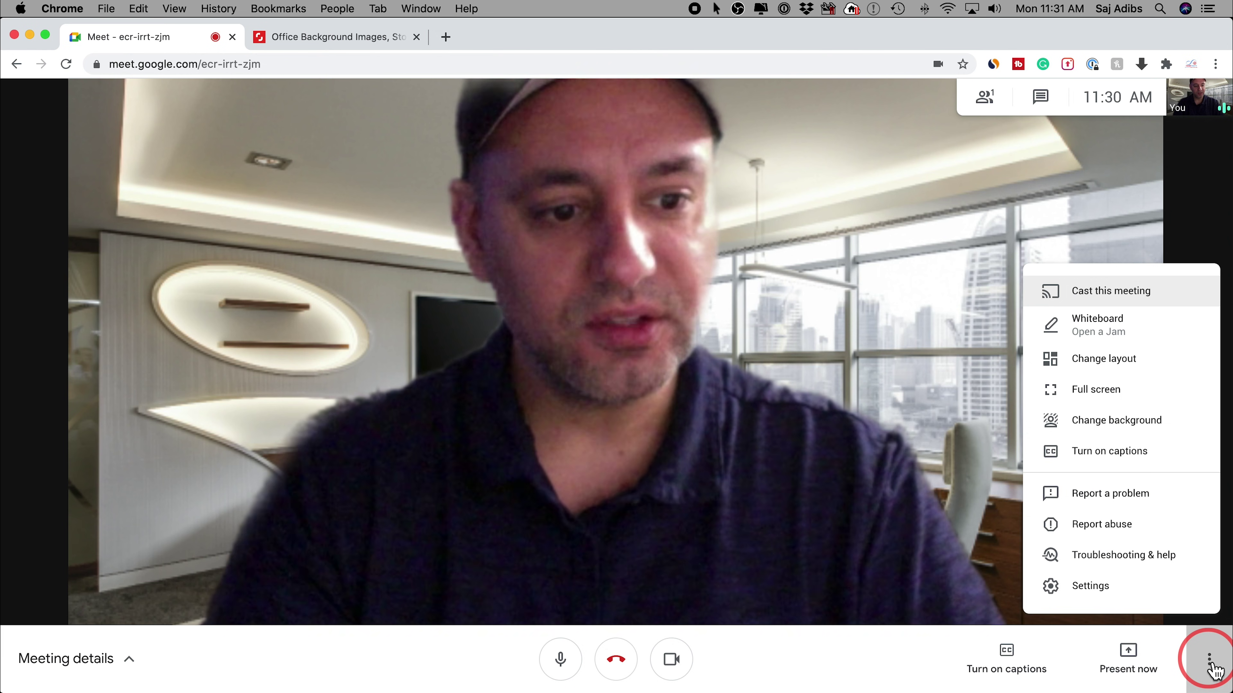
{"action": "left_click", "coordinate": [1116, 422]}
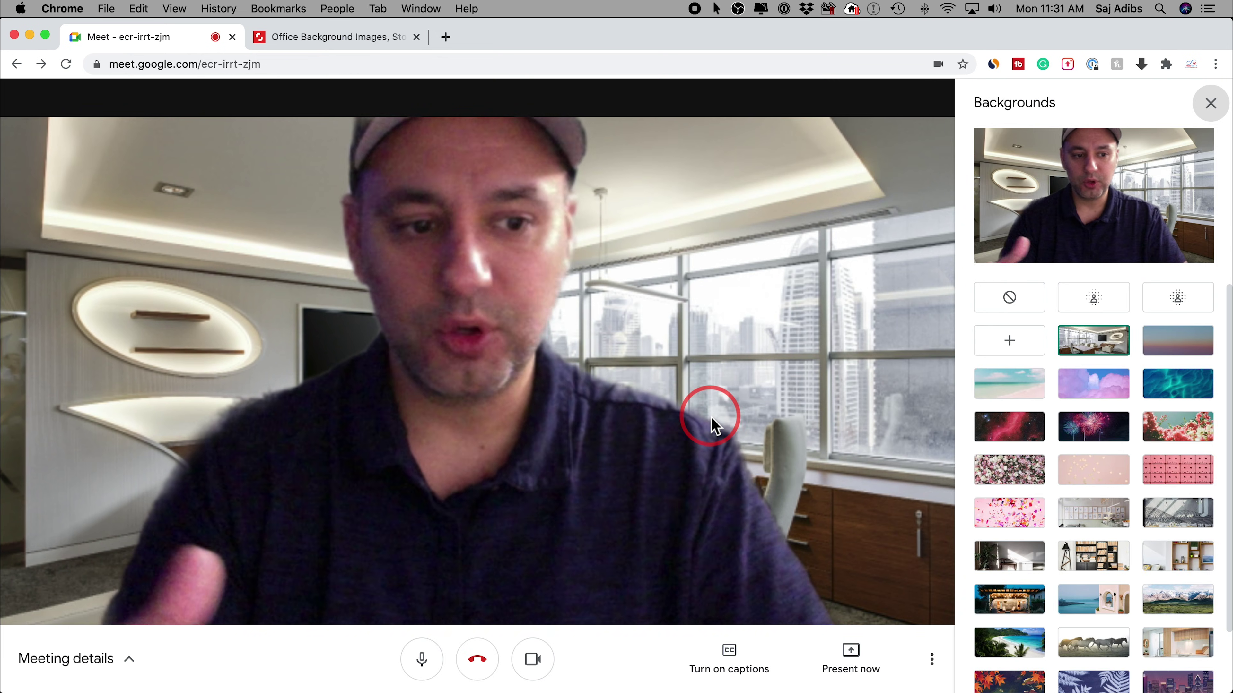
{"action": "left_click", "coordinate": [1021, 301]}
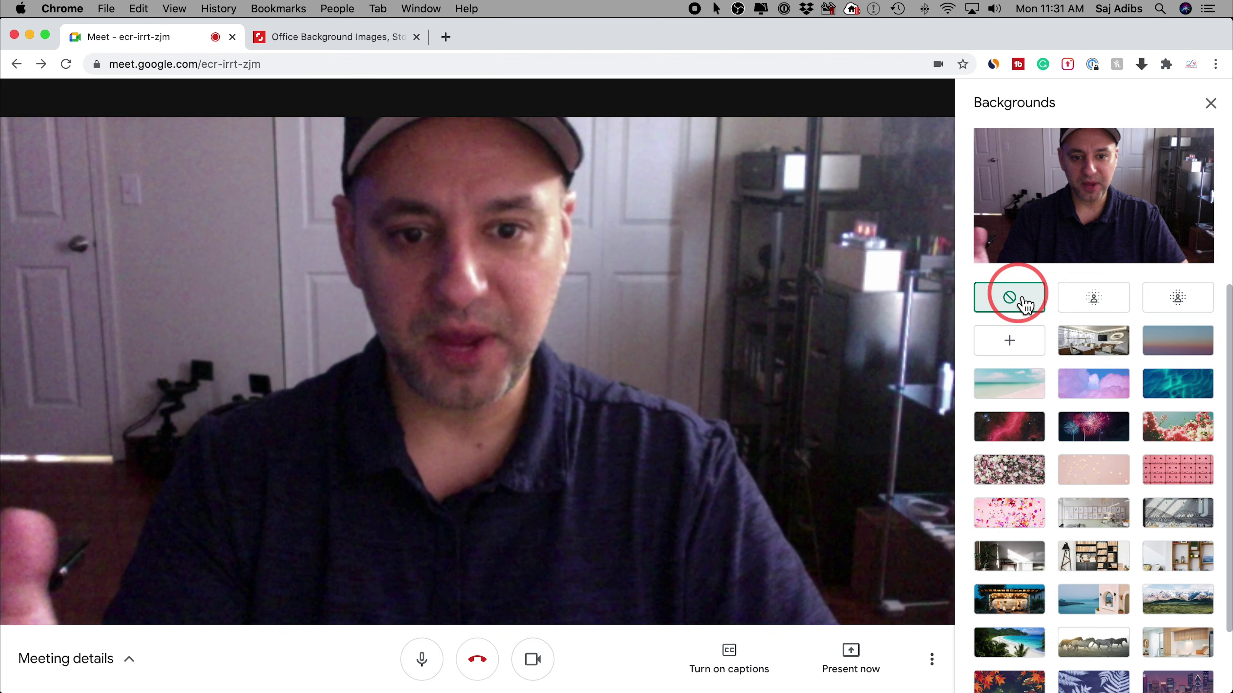
{"action": "left_click", "coordinate": [1090, 300]}
{"action": "left_click", "coordinate": [1199, 305]}
{"action": "left_click", "coordinate": [1019, 347]}
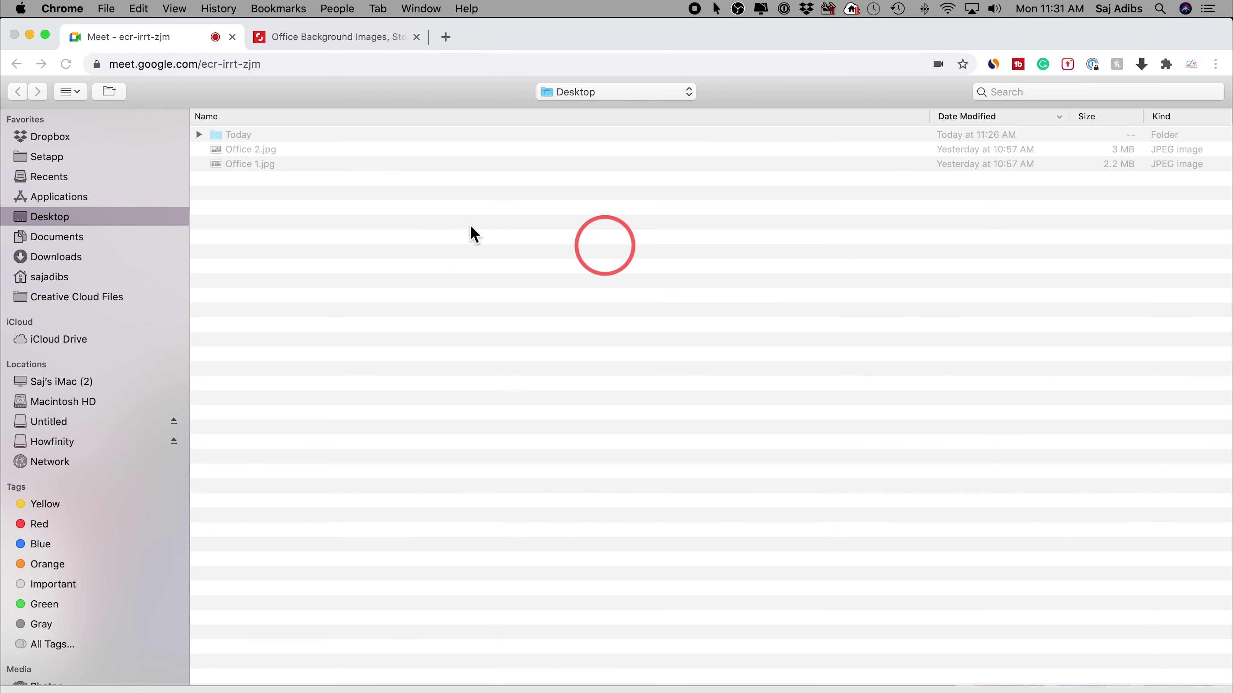
{"action": "double_click", "coordinate": [243, 161]}
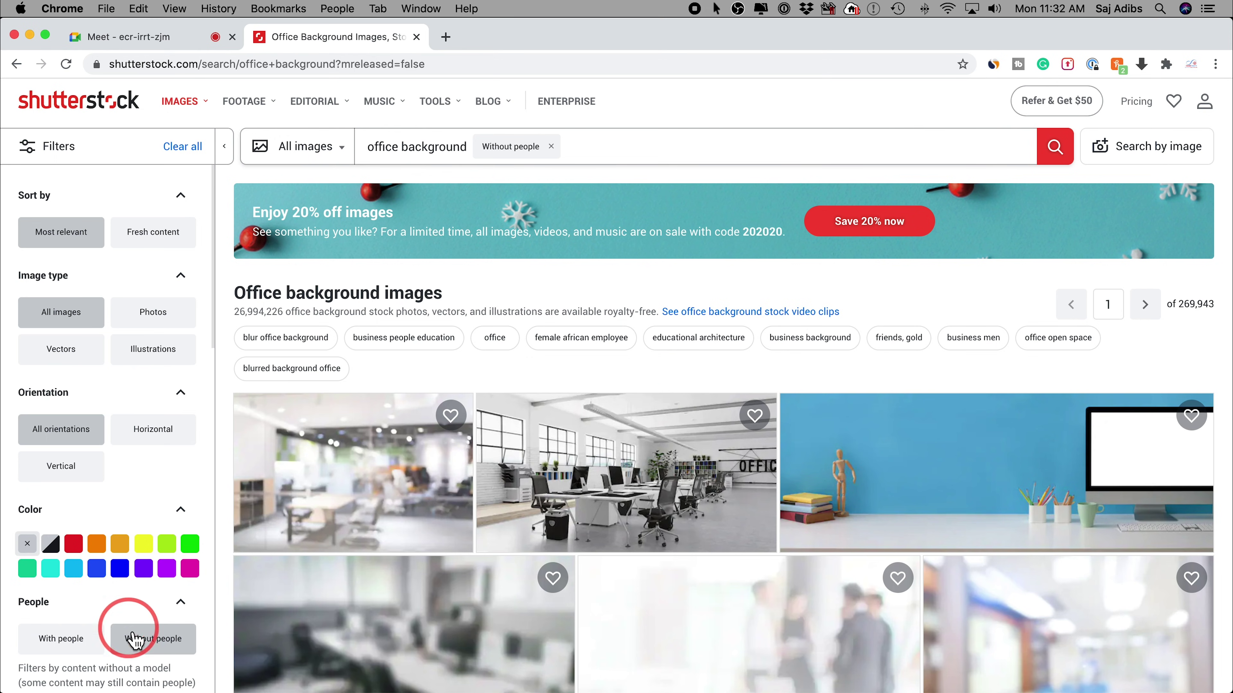
Scroll through Shutterstock's 'office background' results filtered to without people.
{"action": "scroll", "coordinate": [513, 540], "scroll_direction": "down", "scroll_amount": 10}
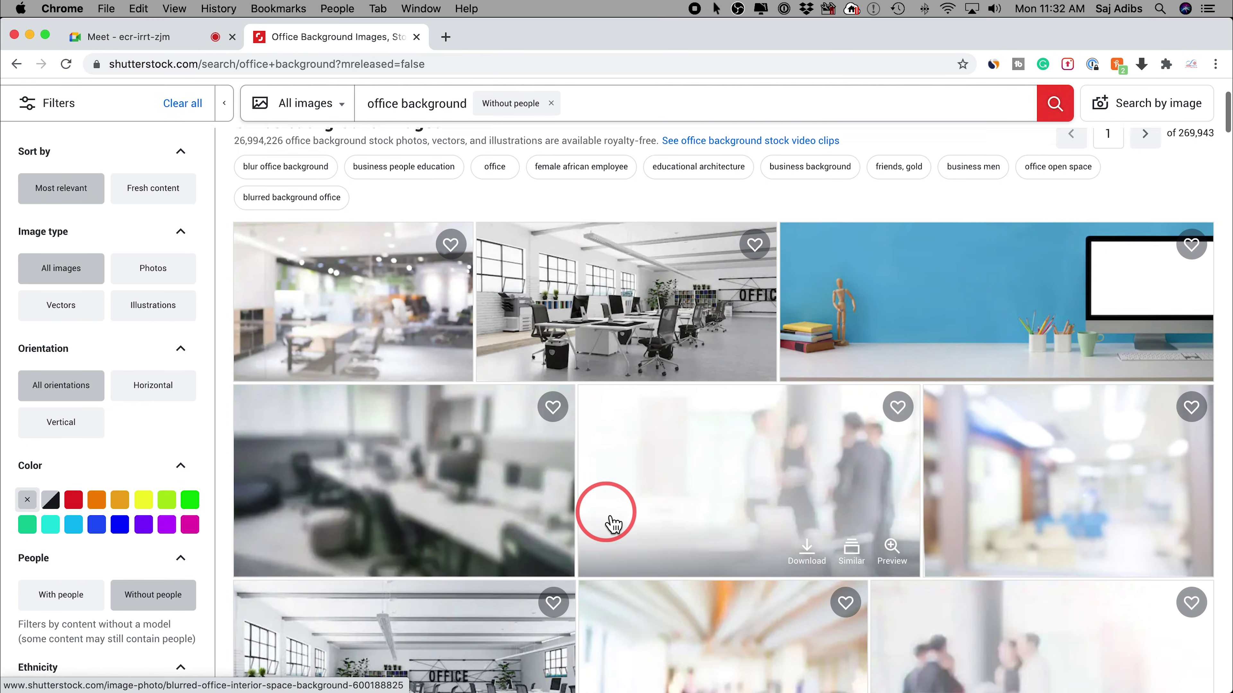
{"action": "scroll", "coordinate": [825, 444], "scroll_direction": "down", "scroll_amount": 5}
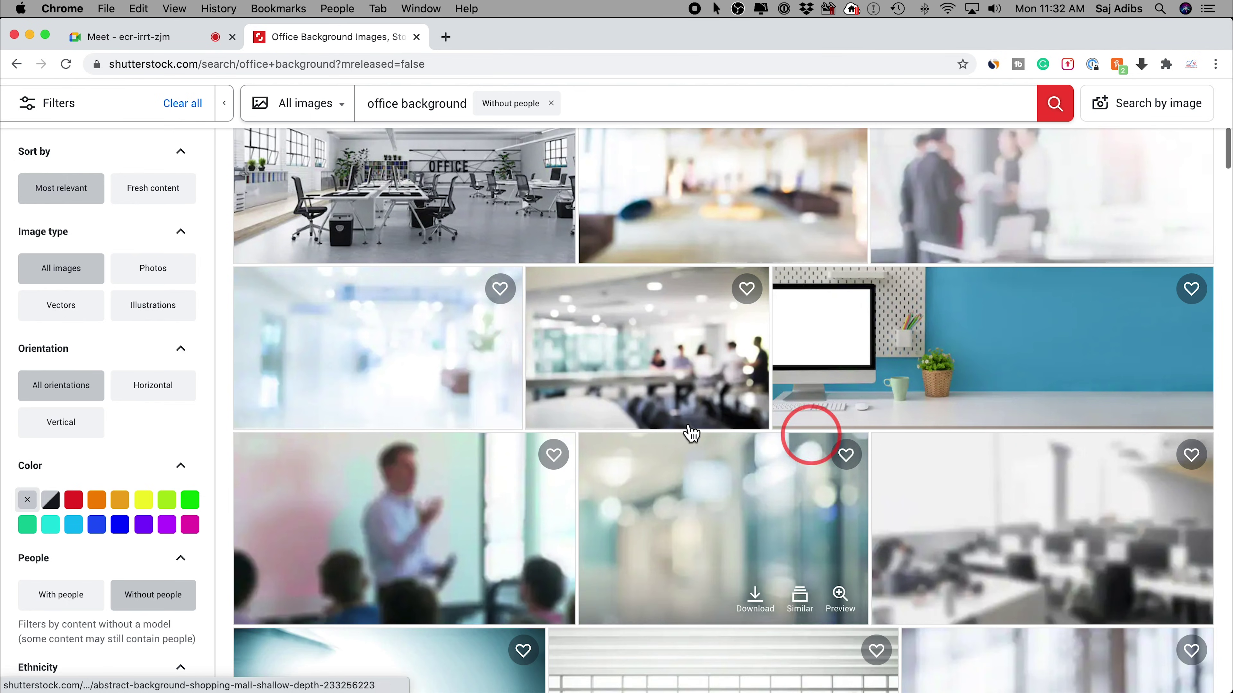
{"action": "scroll", "coordinate": [904, 396], "scroll_direction": "down", "scroll_amount": 2}
{"action": "scroll", "coordinate": [903, 396], "scroll_direction": "down", "scroll_amount": 4}
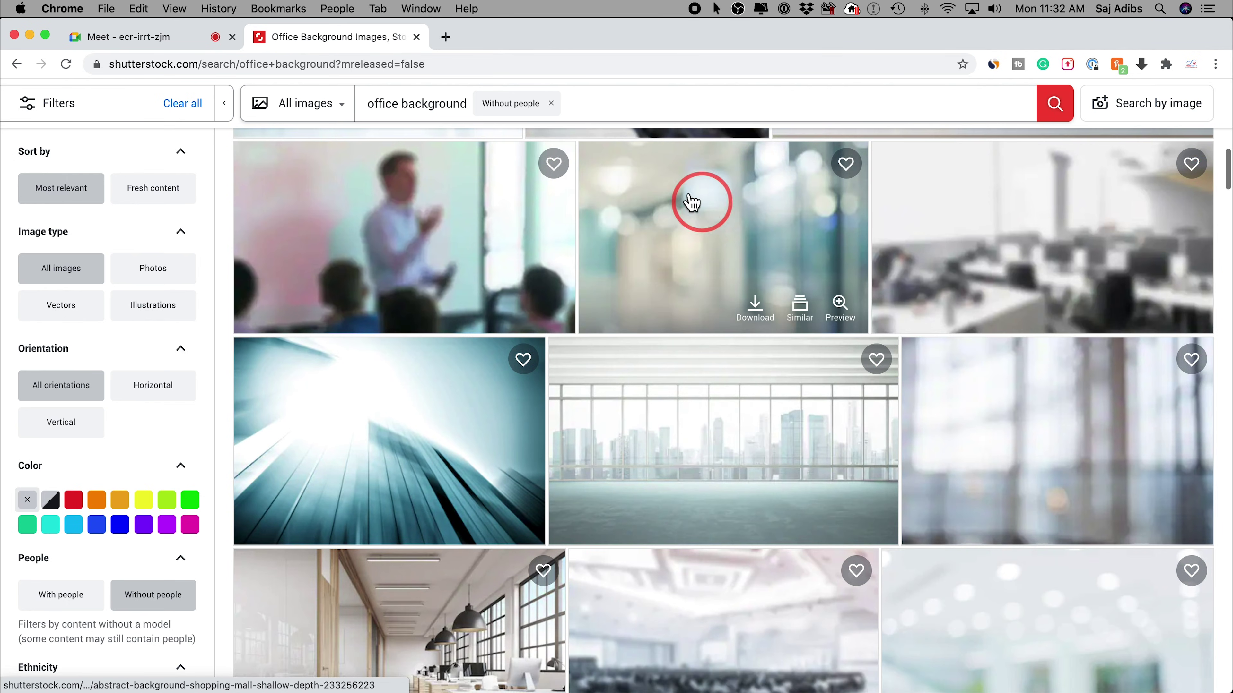